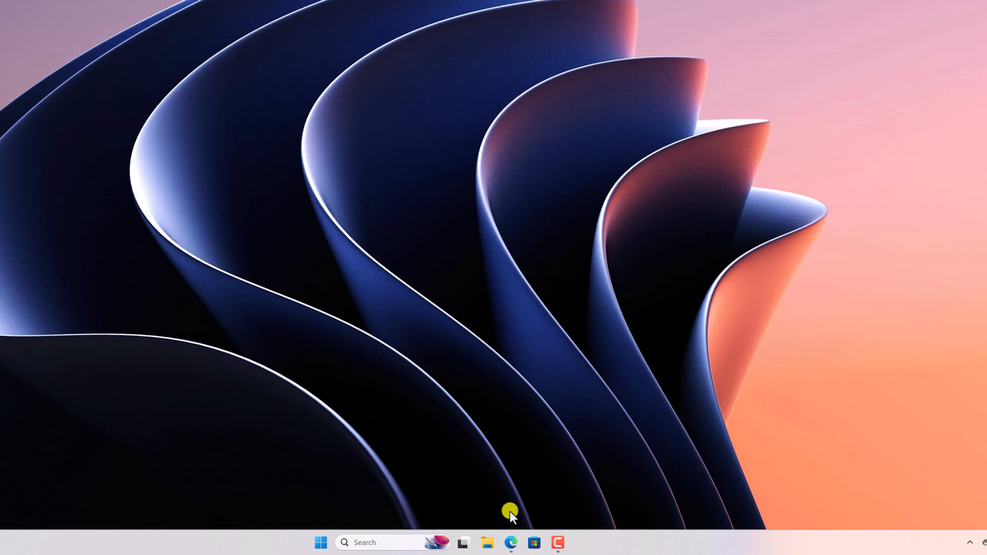
Open the Visual Studio Code website in the browser and download the stable Windows x64 User Installer
{"action": "left_click", "coordinate": [545, 546]}
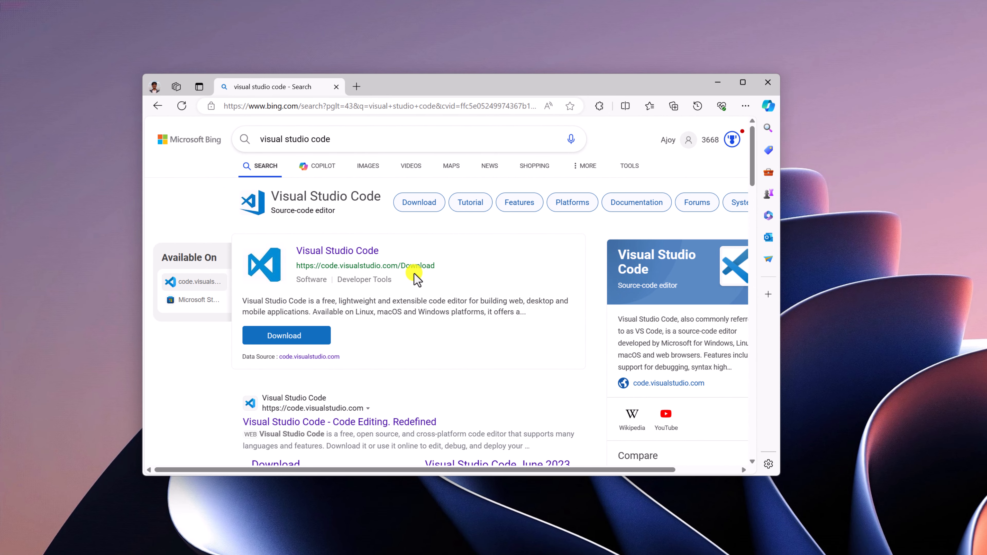
{"action": "left_click", "coordinate": [382, 421]}
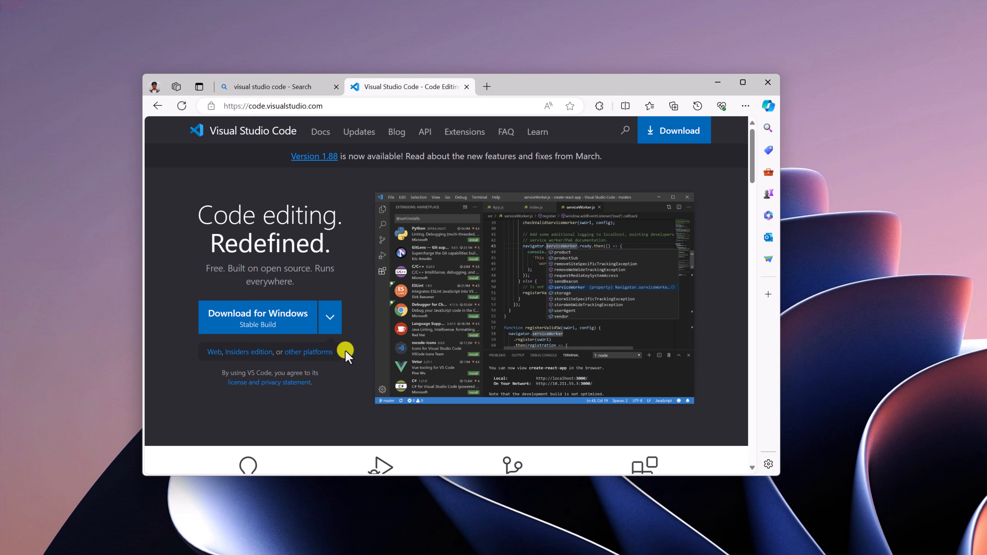
{"action": "left_click", "coordinate": [331, 320]}
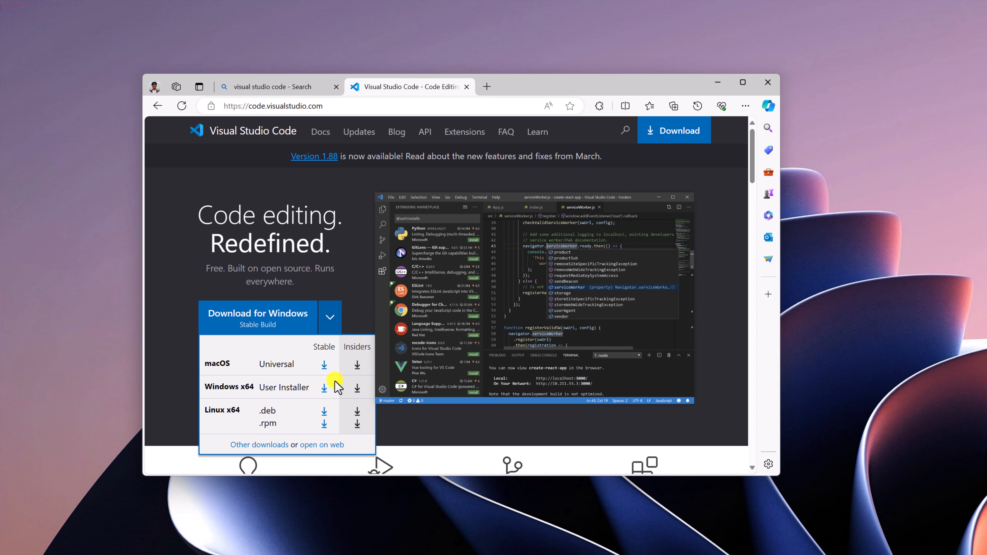
{"action": "left_click", "coordinate": [324, 388]}
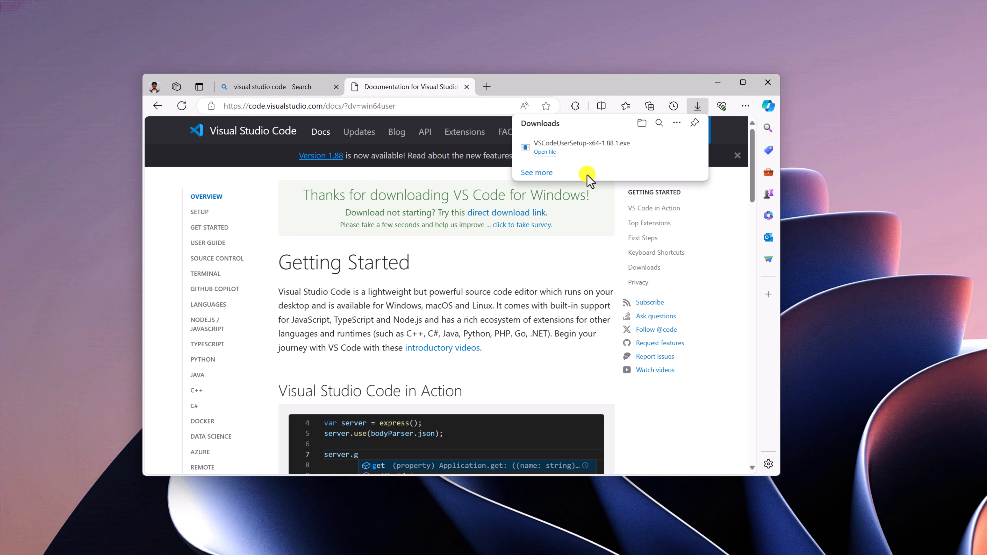
Launch the downloaded VSCodeUserSetup-x64-1.88.1.exe and accept the license agreement, with the browser window minimized
{"action": "left_click", "coordinate": [544, 152]}
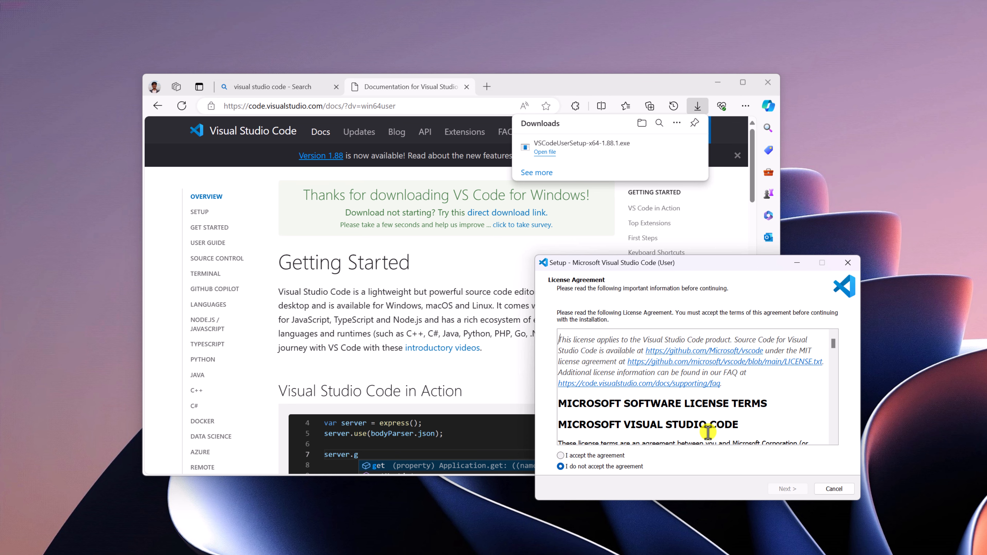
{"action": "left_click", "coordinate": [718, 82]}
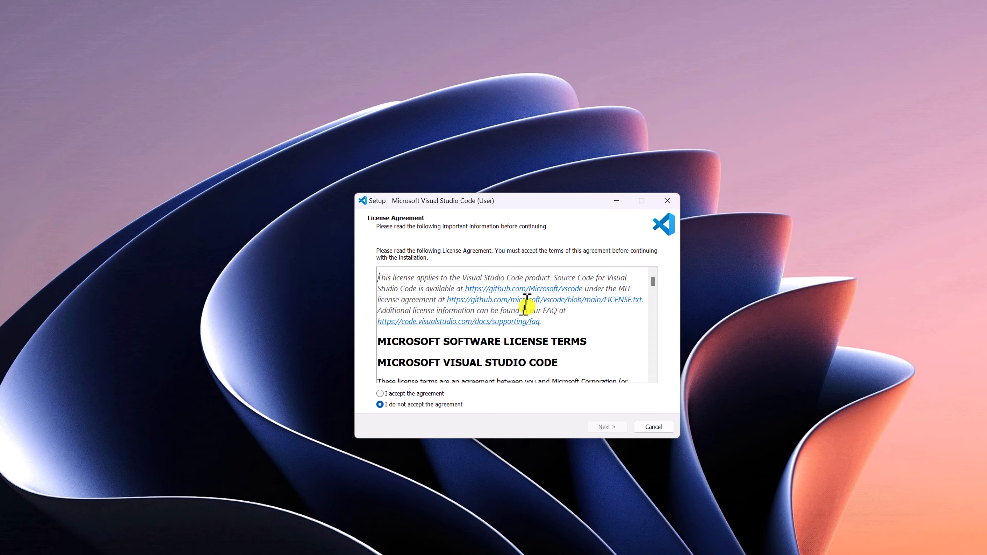
{"action": "scroll", "coordinate": [707, 367], "scroll_direction": "down", "scroll_amount": 10}
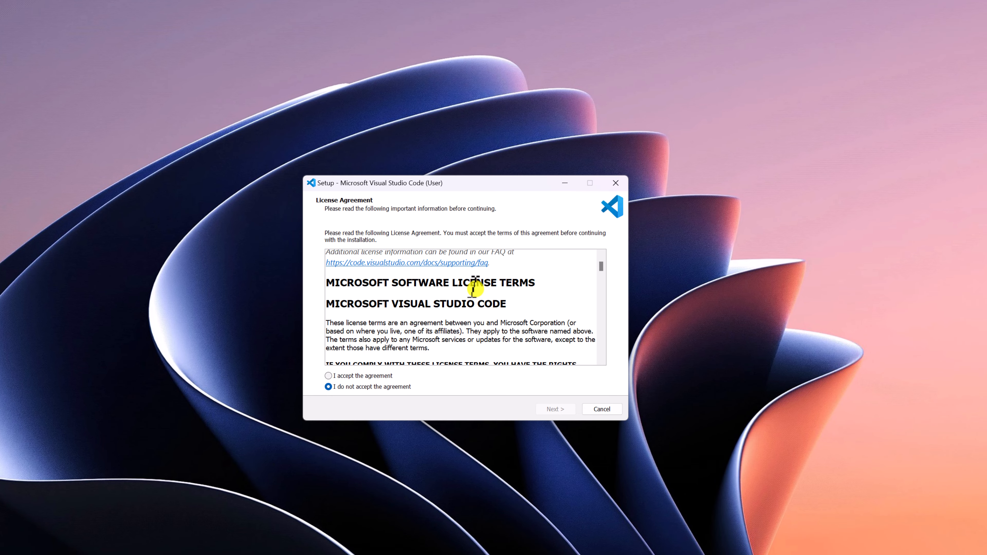
{"action": "scroll", "coordinate": [475, 288], "scroll_direction": "down", "scroll_amount": 8}
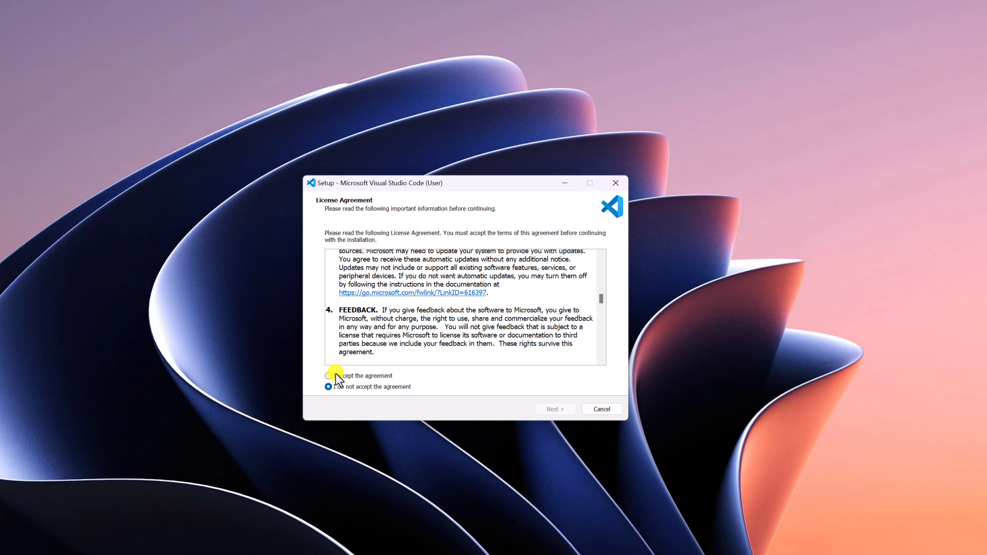
{"action": "left_click", "coordinate": [328, 375]}
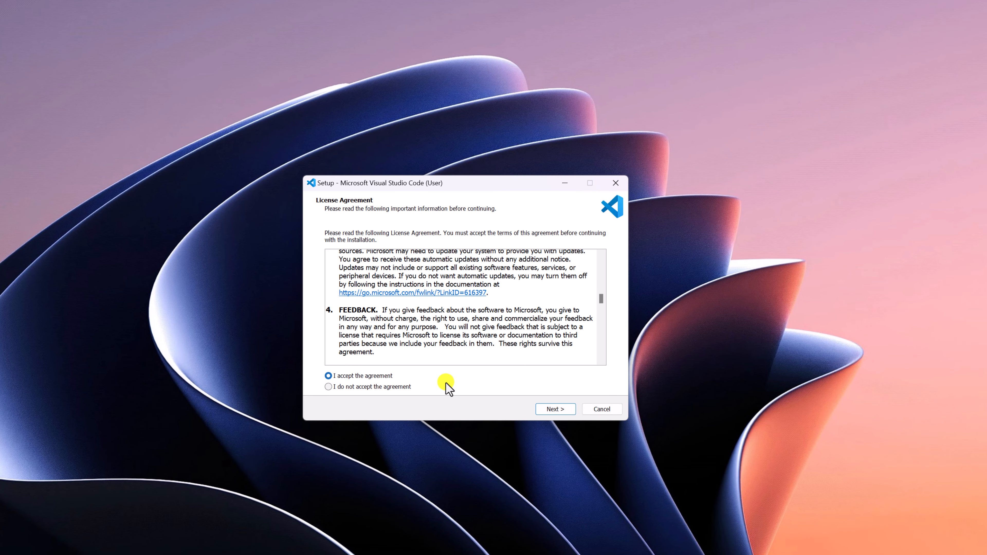
{"action": "left_click", "coordinate": [563, 411]}
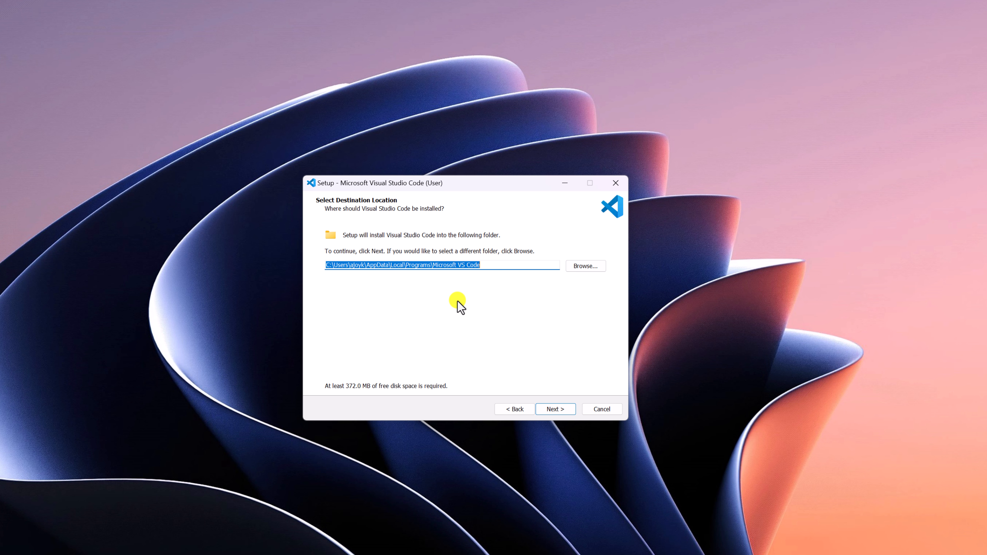
Keep the default destination folder and the Visual Studio Code Start Menu folder in the setup wizard
{"action": "left_click", "coordinate": [582, 267]}
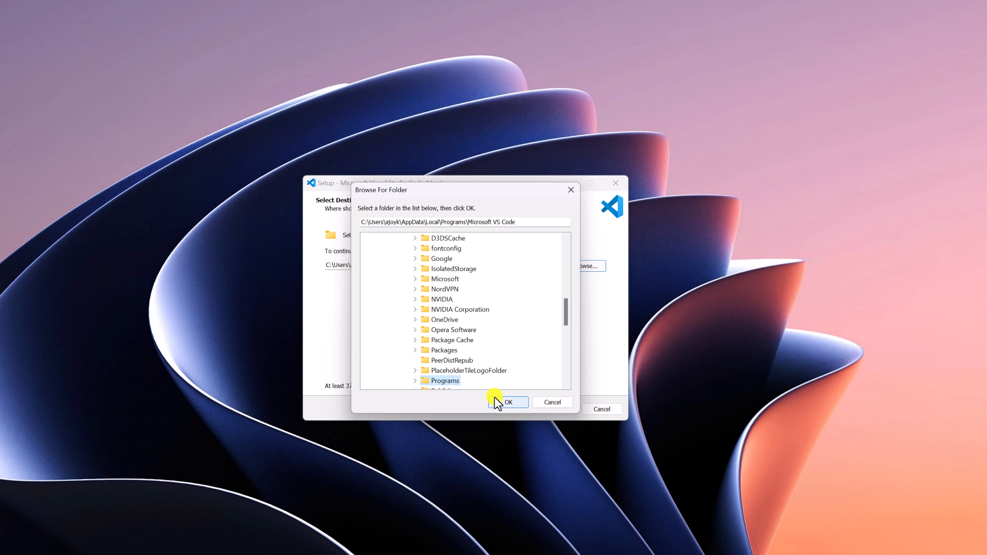
{"action": "left_click", "coordinate": [544, 402]}
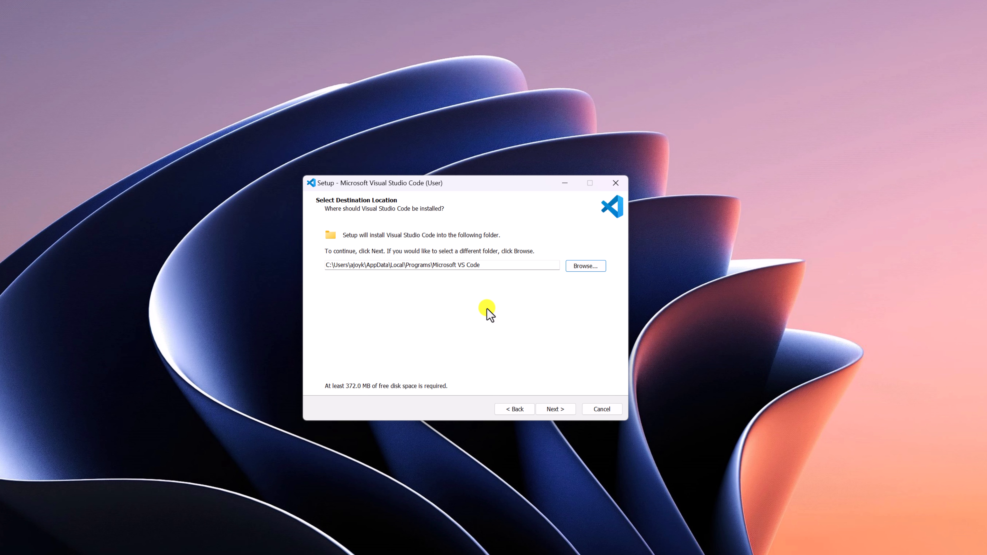
{"action": "left_click", "coordinate": [564, 406]}
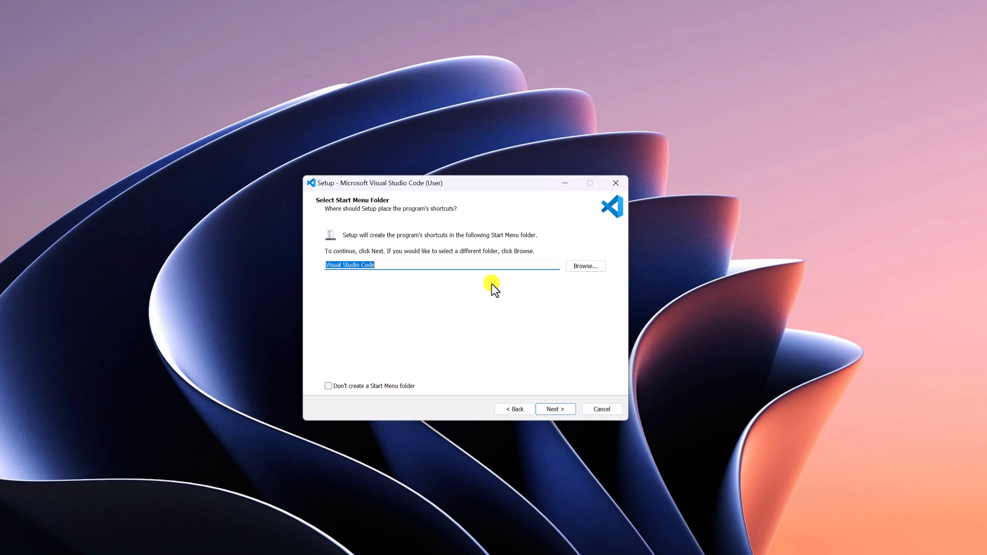
{"action": "left_click", "coordinate": [459, 268]}
{"action": "left_click", "coordinate": [555, 409]}
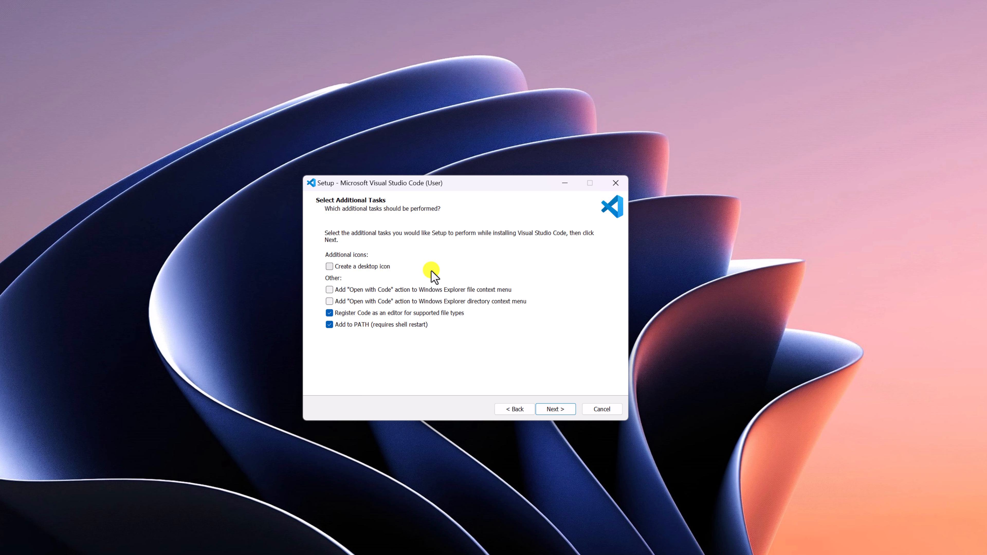
Install Visual Studio Code with a desktop icon added, and finish setup with the program set to launch
{"action": "left_click", "coordinate": [329, 267]}
{"action": "left_click", "coordinate": [556, 409]}
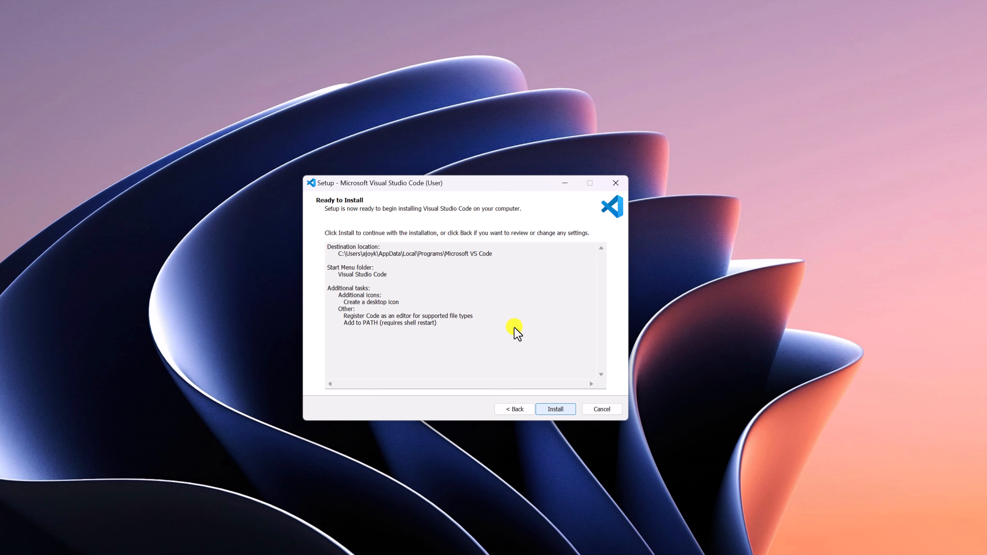
{"action": "left_click", "coordinate": [488, 326]}
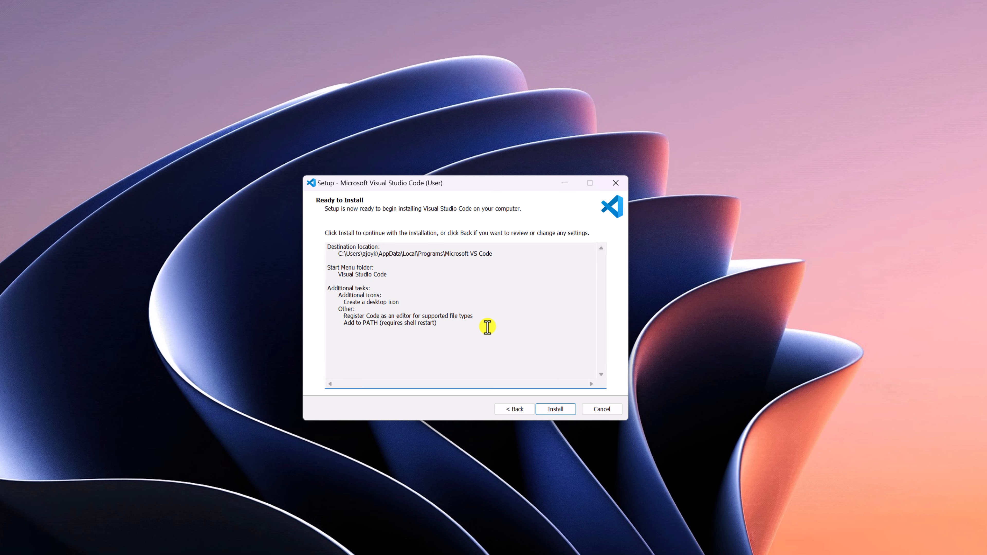
{"action": "left_click_drag", "start_coordinate": [441, 316], "coordinate": [480, 342]}
{"action": "left_click", "coordinate": [480, 342]}
{"action": "left_click", "coordinate": [546, 404]}
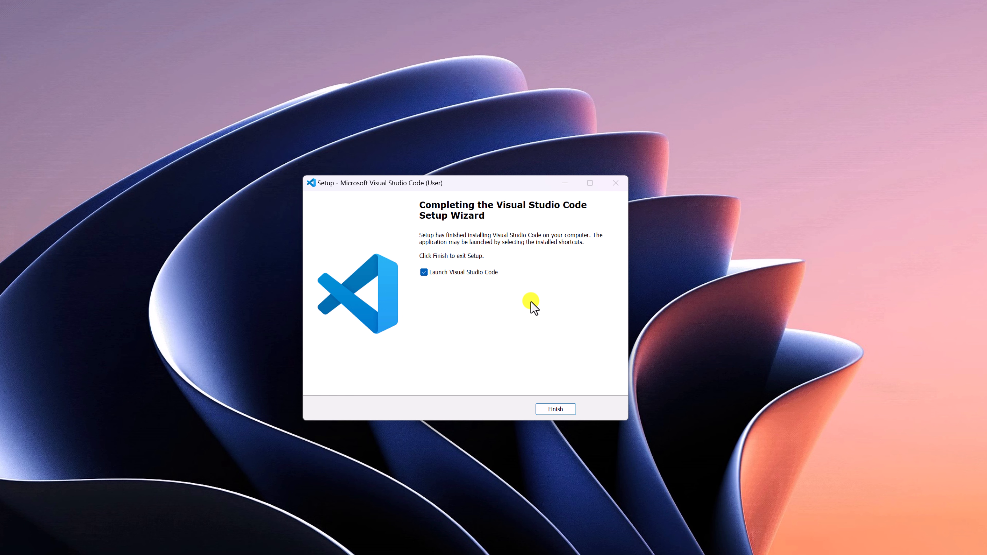
{"action": "left_click", "coordinate": [555, 409]}
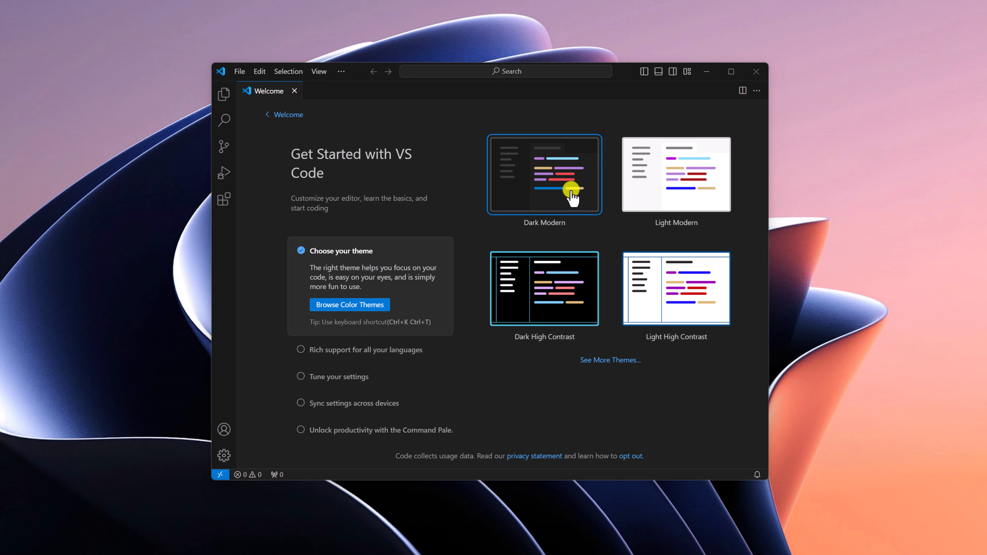
Choose the Dark Modern theme and browse the recommended language extensions from the Get Started walkthrough
{"action": "left_click", "coordinate": [562, 183]}
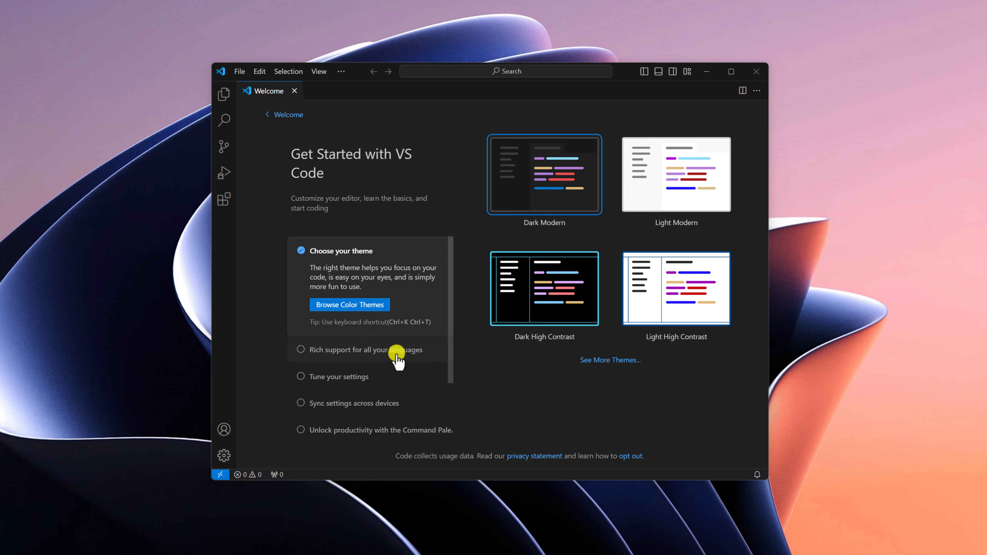
{"action": "left_click", "coordinate": [381, 350]}
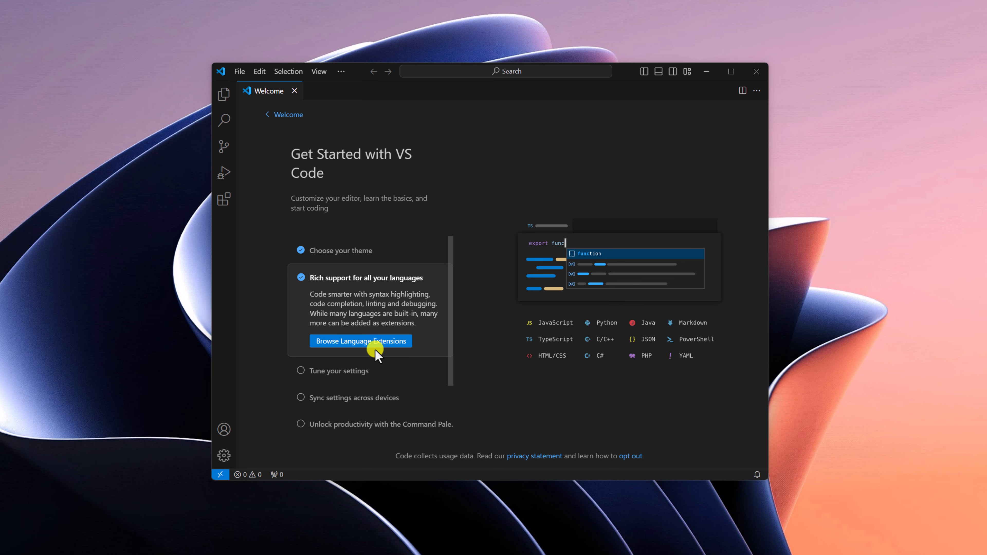
{"action": "left_click", "coordinate": [397, 351]}
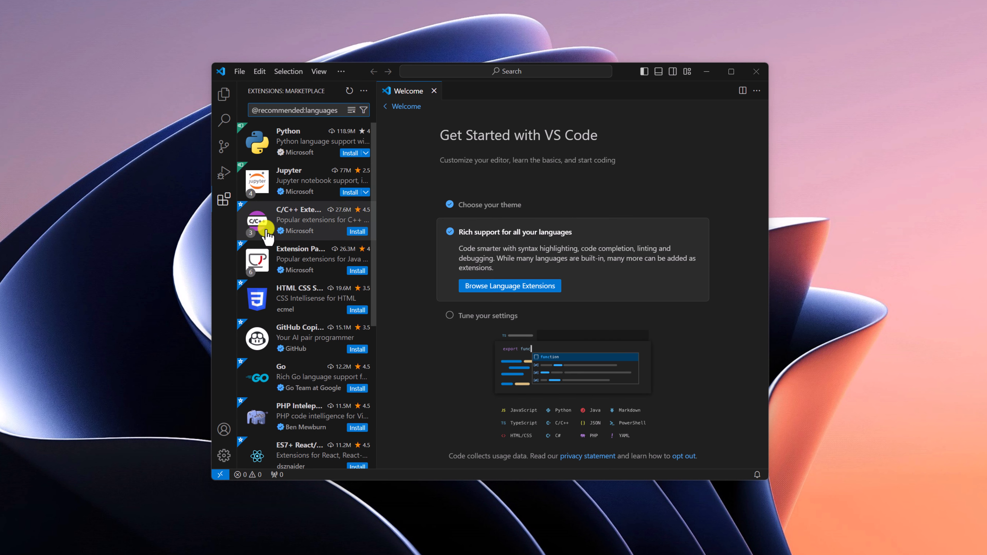
Install the HTML CSS Support extension from the recommended language extensions
{"action": "mouse_move", "coordinate": [292, 173]}
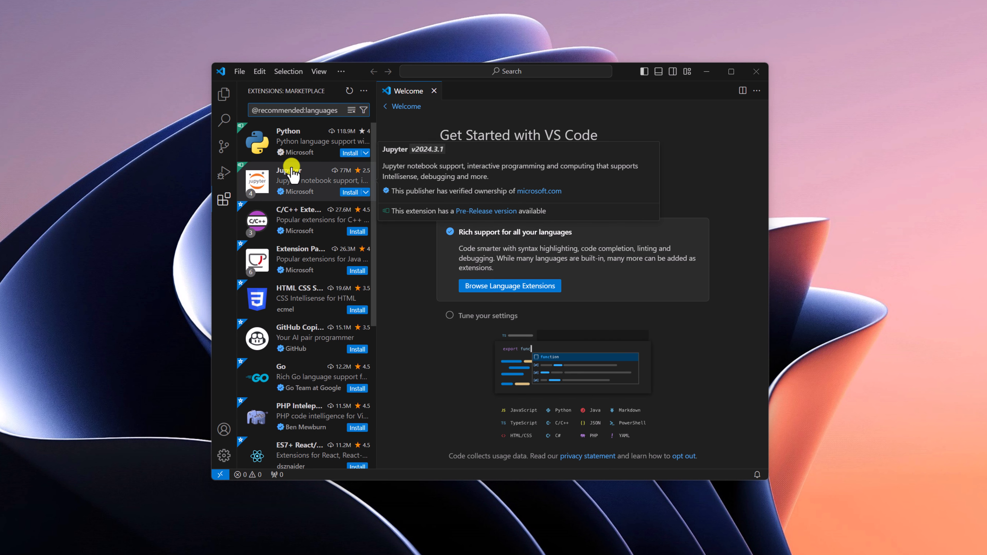
{"action": "mouse_move", "coordinate": [306, 409]}
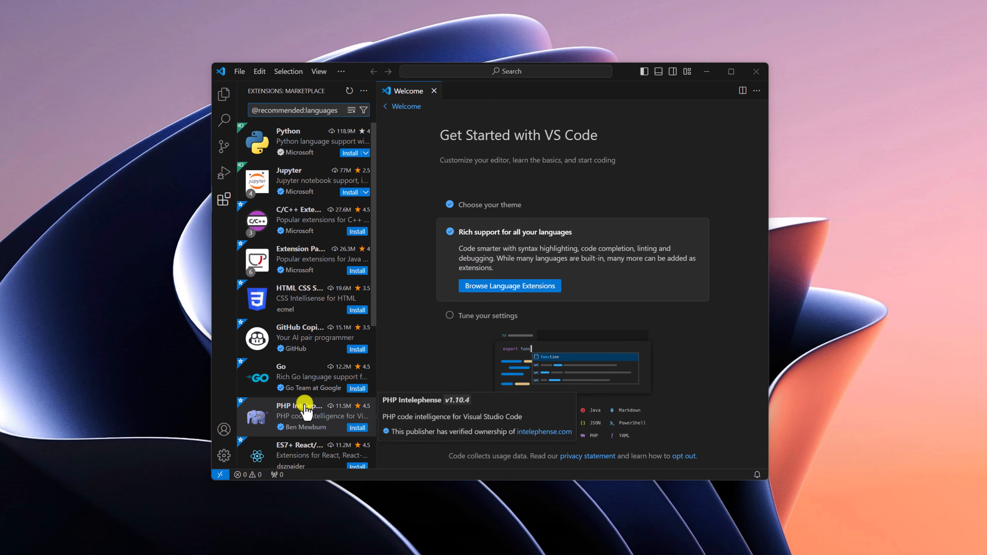
{"action": "mouse_move", "coordinate": [315, 308]}
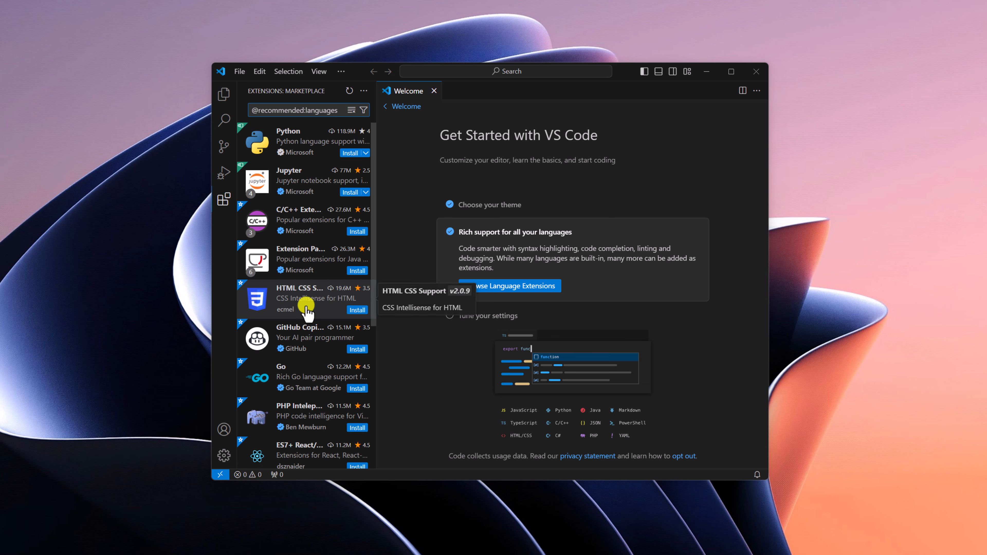
{"action": "left_click", "coordinate": [307, 309]}
{"action": "left_click", "coordinate": [522, 171]}
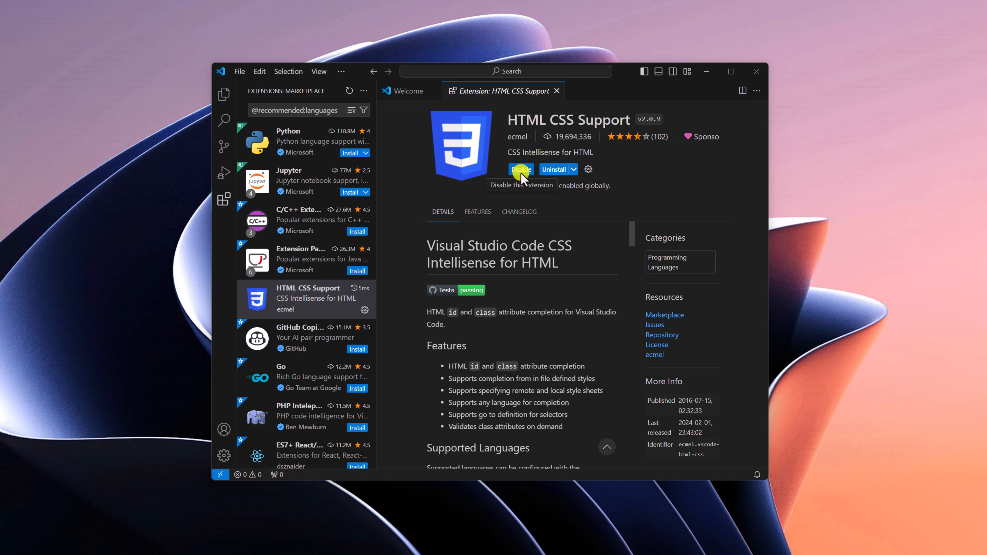
Return to the Get Started with VS Code walkthrough and mark it as done
{"action": "left_click", "coordinate": [401, 97]}
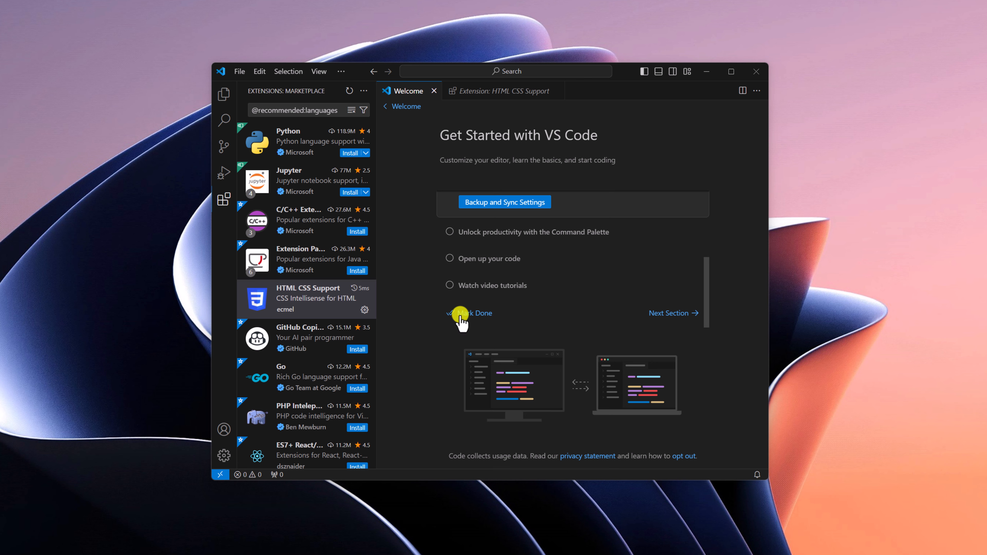
{"action": "scroll", "coordinate": [505, 286], "scroll_direction": "up", "scroll_amount": 2}
{"action": "scroll", "coordinate": [507, 287], "scroll_direction": "down", "scroll_amount": 2}
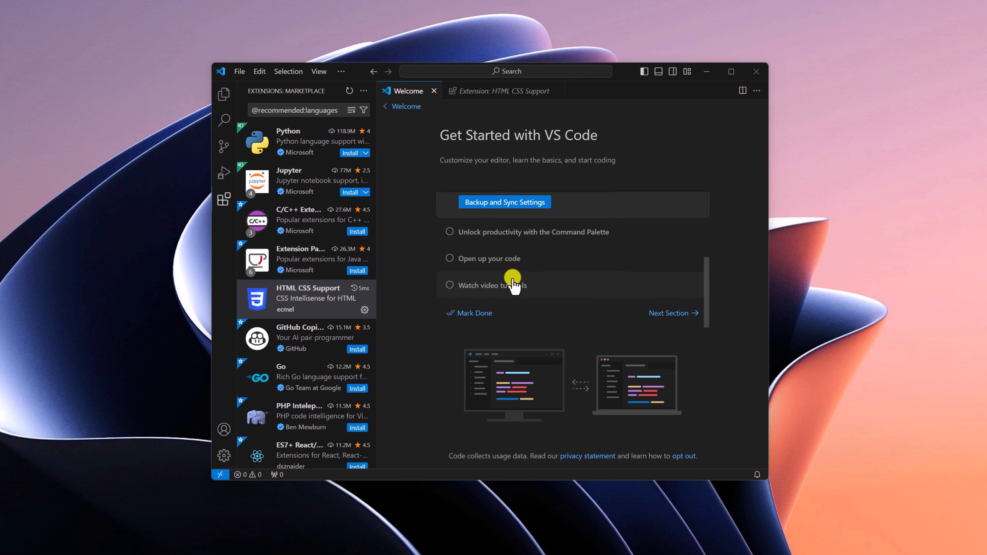
{"action": "left_click", "coordinate": [472, 313]}
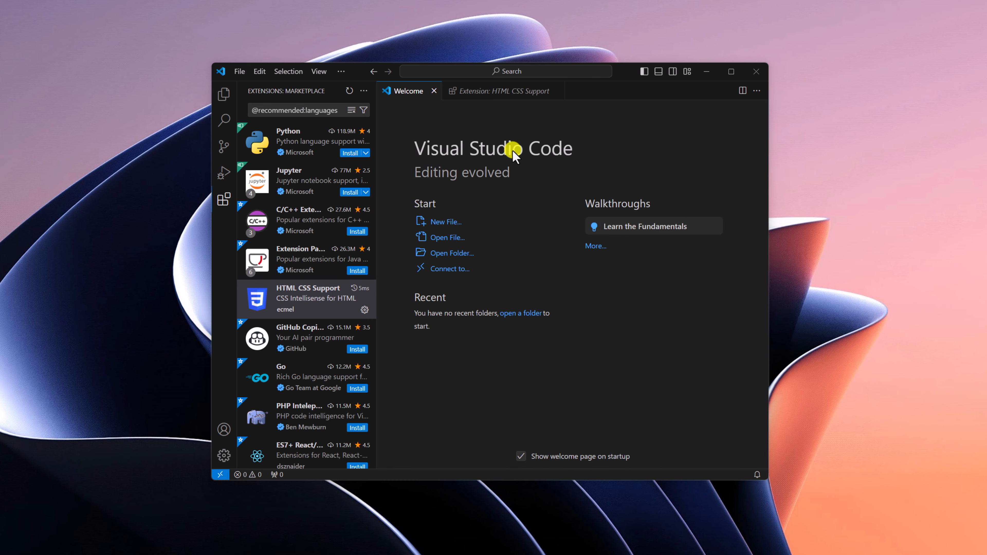
Create a new built-in text file from the Welcome page
{"action": "left_click", "coordinate": [443, 221]}
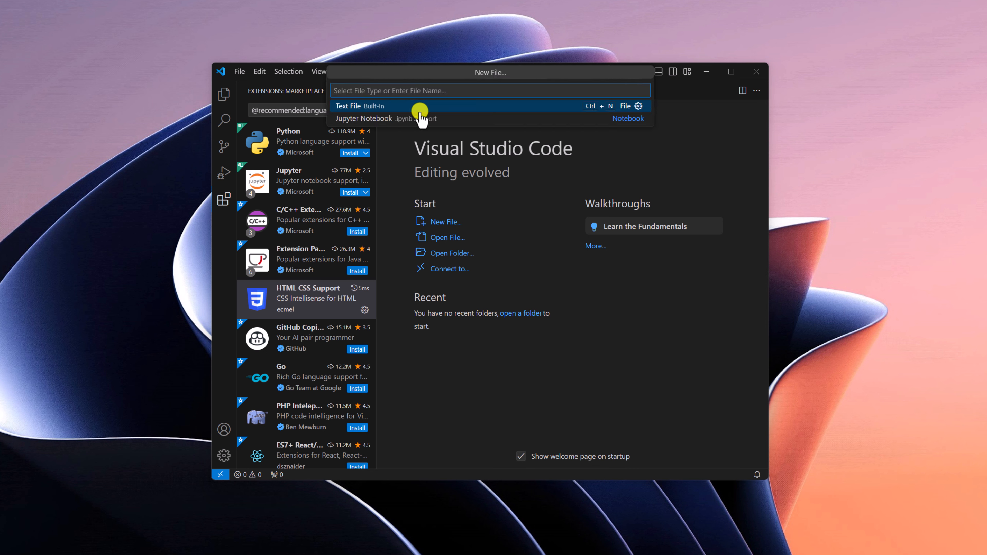
{"action": "left_click", "coordinate": [439, 110]}
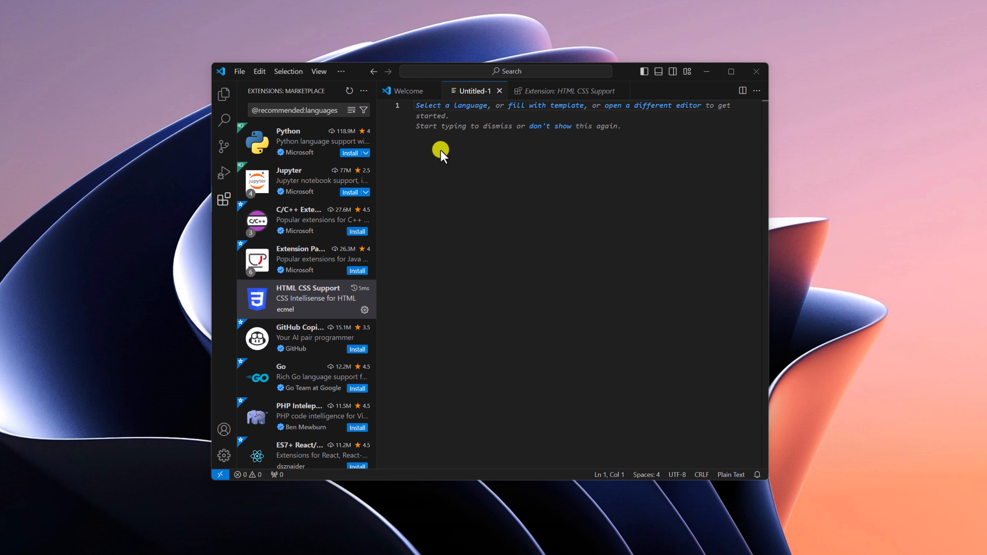